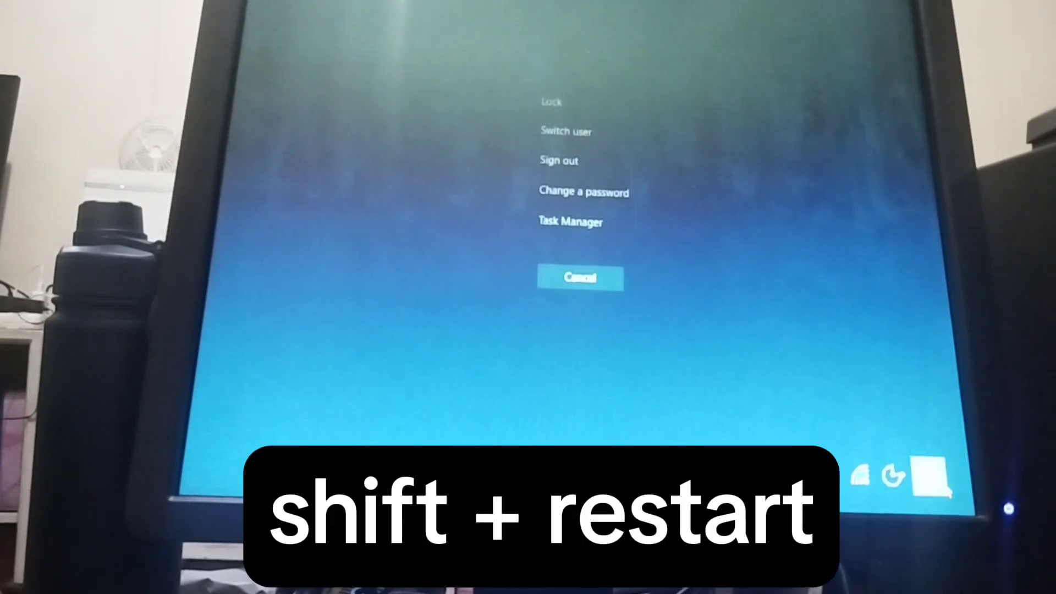
Step: Restart the PC into recovery mode with Shift held, reaching the blocking-app notice
left_click(930, 479)
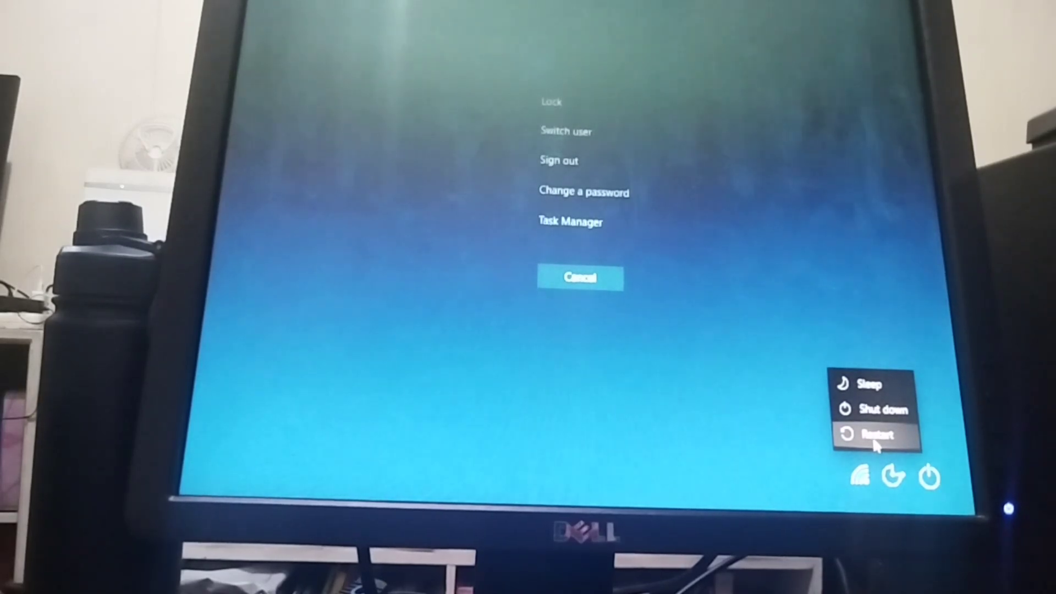
left_click(876, 438)
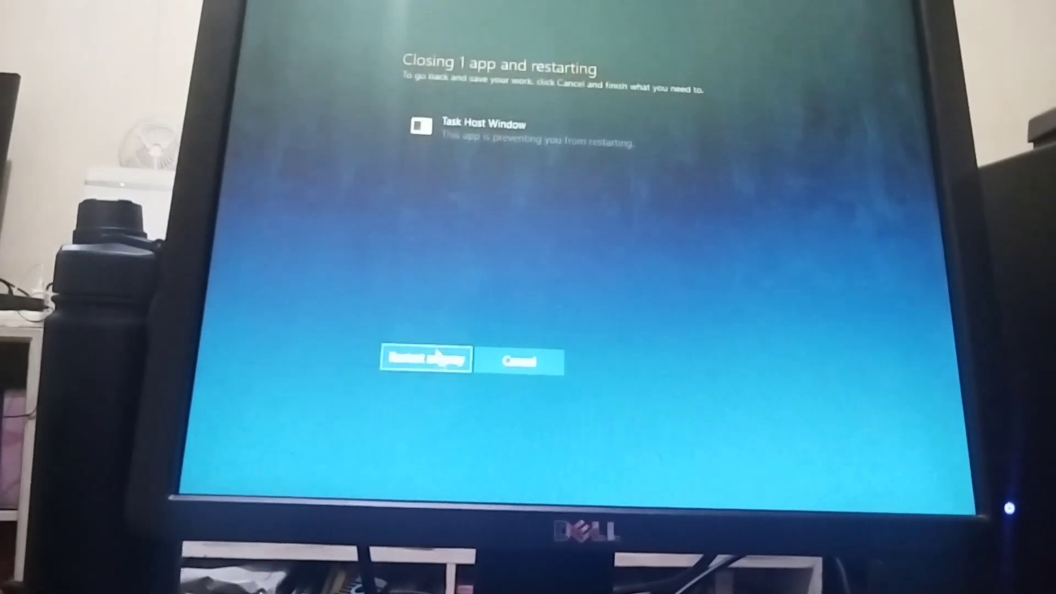
Step: Choose 'Restart anyway' so Windows boots into the recovery environment
left_click(427, 360)
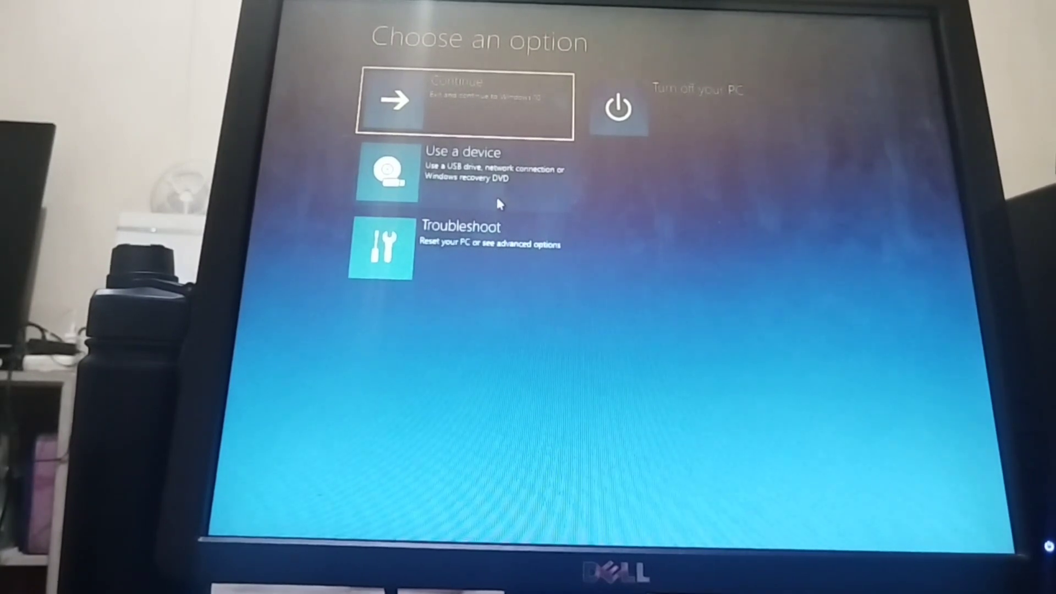
Step: Go through Troubleshoot to the Advanced options page of the recovery environment
left_click(525, 260)
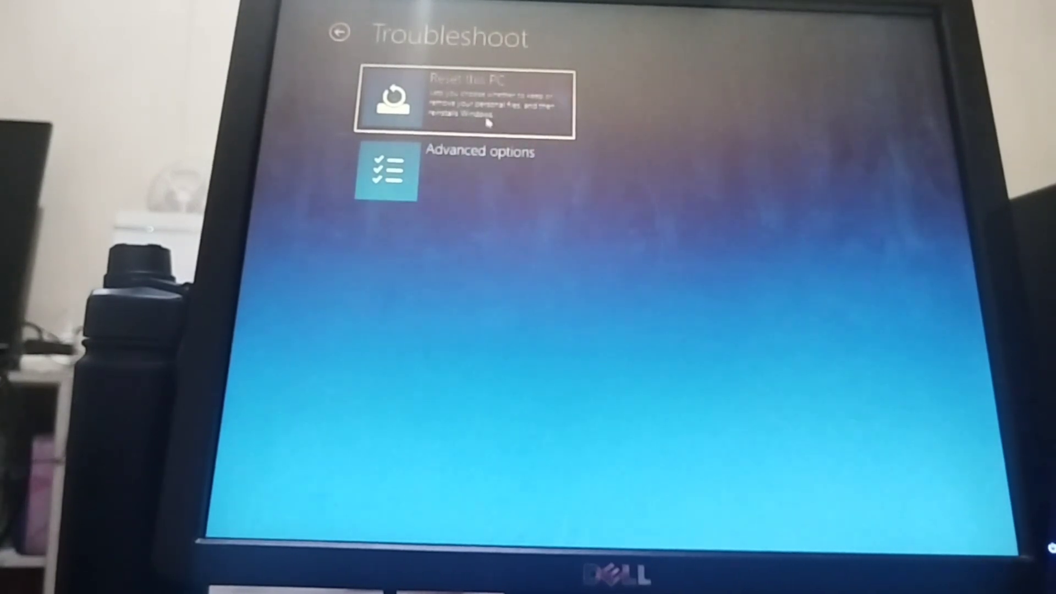
left_click(477, 164)
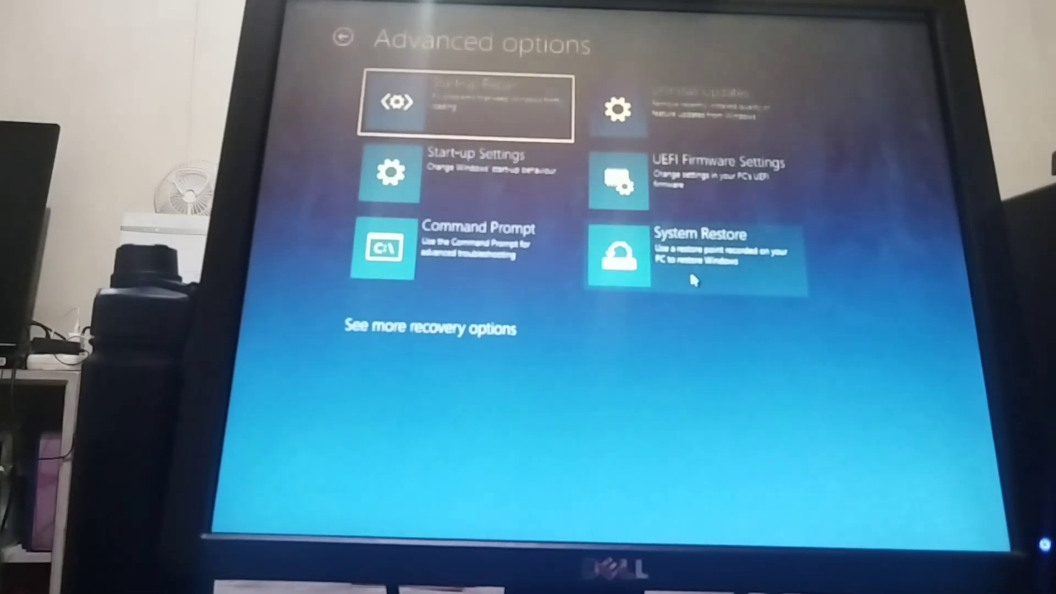
Step: Launch Start-up Repair from Advanced options, reaching its account selection
left_click(691, 278)
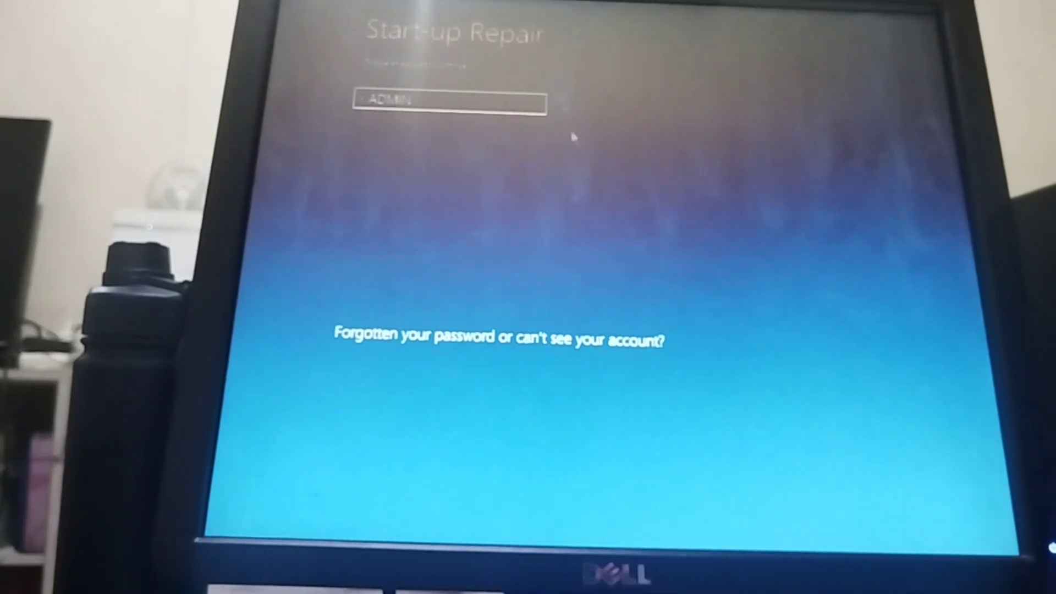
Step: Select the ADMIN account and submit its password so Startup Repair begins checking
left_click(435, 107)
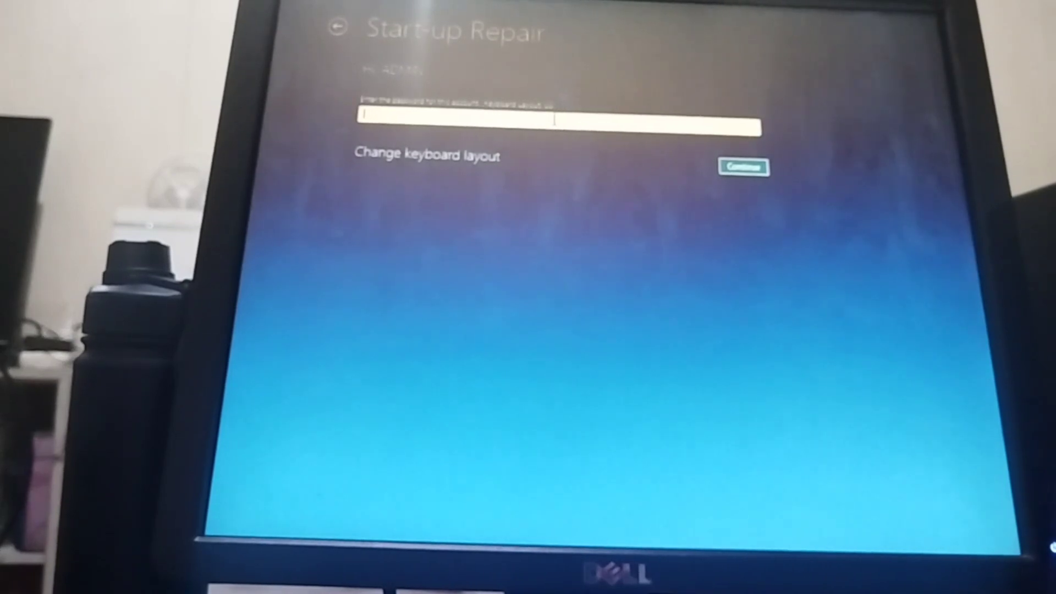
left_click(743, 169)
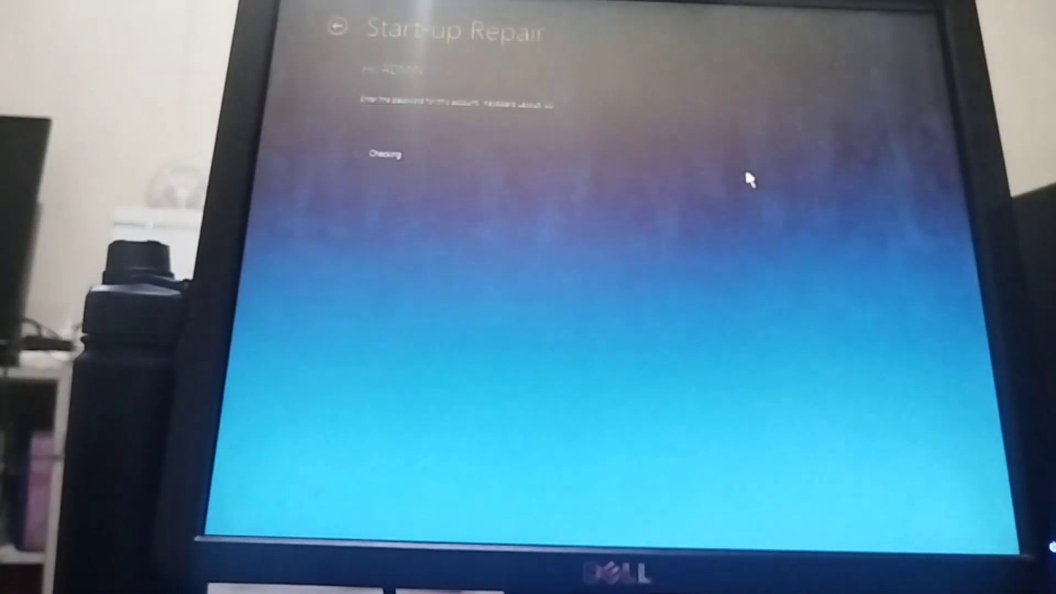